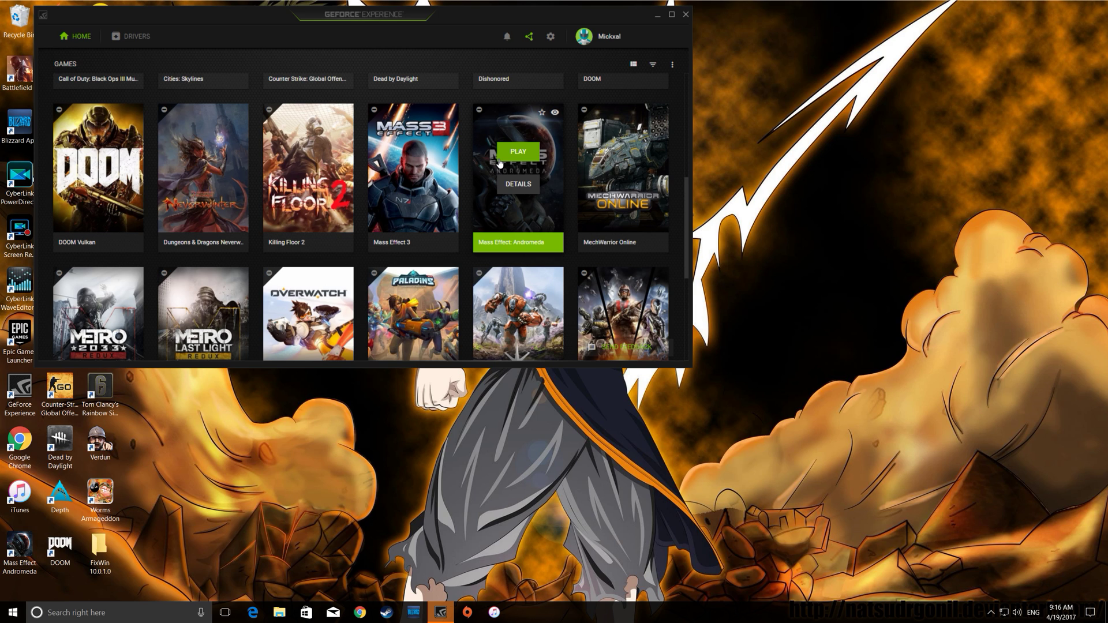
- Confirm GeForce Experience is running in the tray, then search 'performance' to open Performance Options
left_click(990, 612)
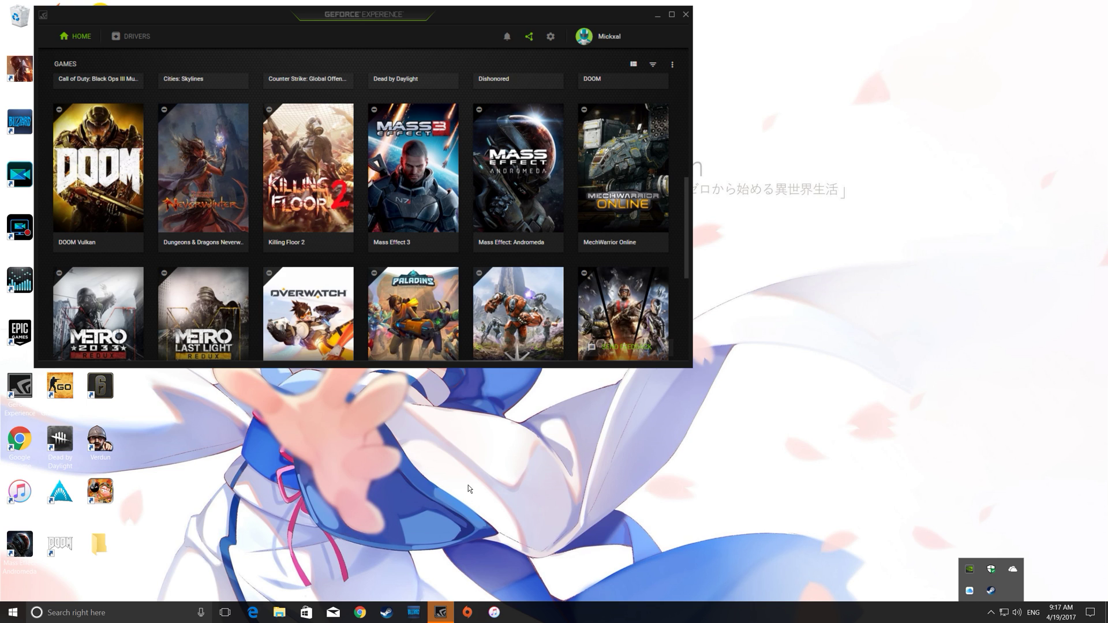
left_click(132, 614)
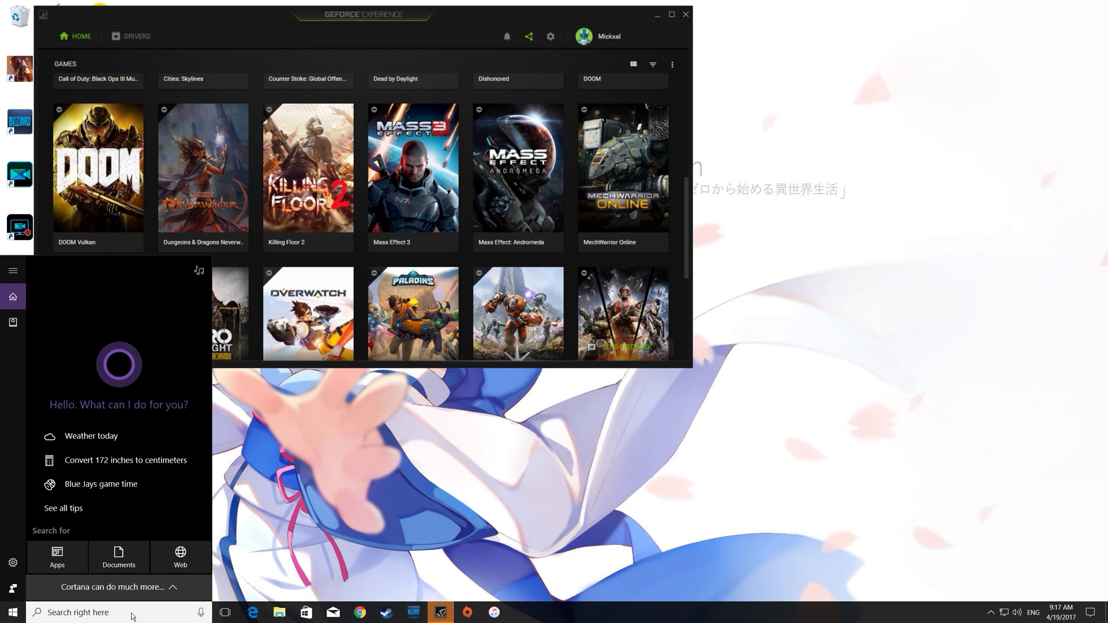
type("perfor")
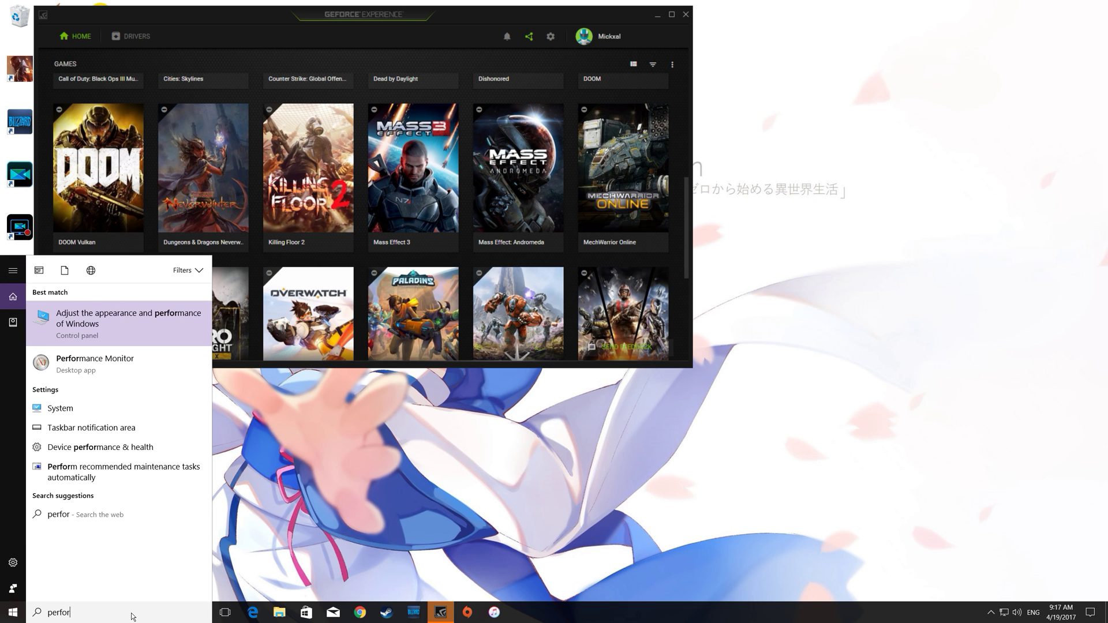
type("mance")
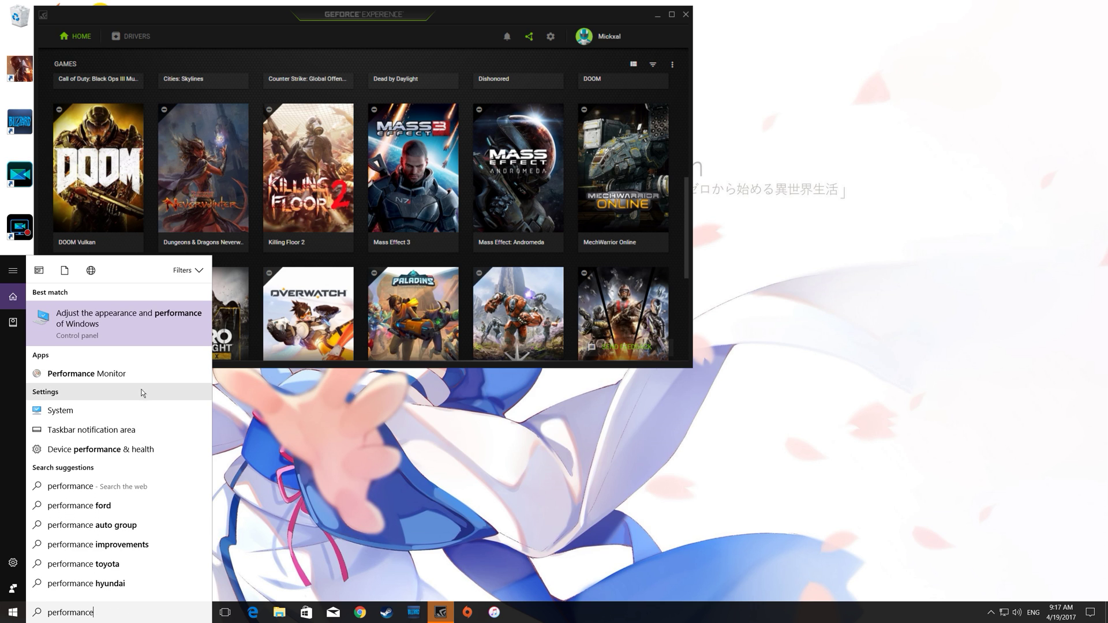
left_click(89, 330)
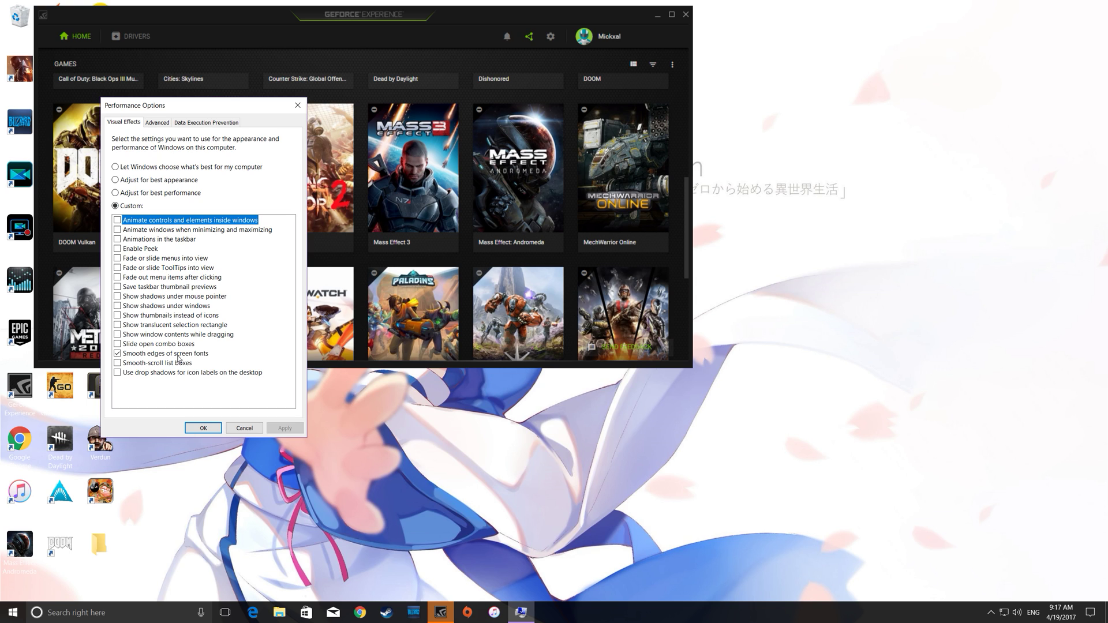
- Keep processor scheduling set to Background services on the Advanced tab and apply Performance Options
left_click(157, 127)
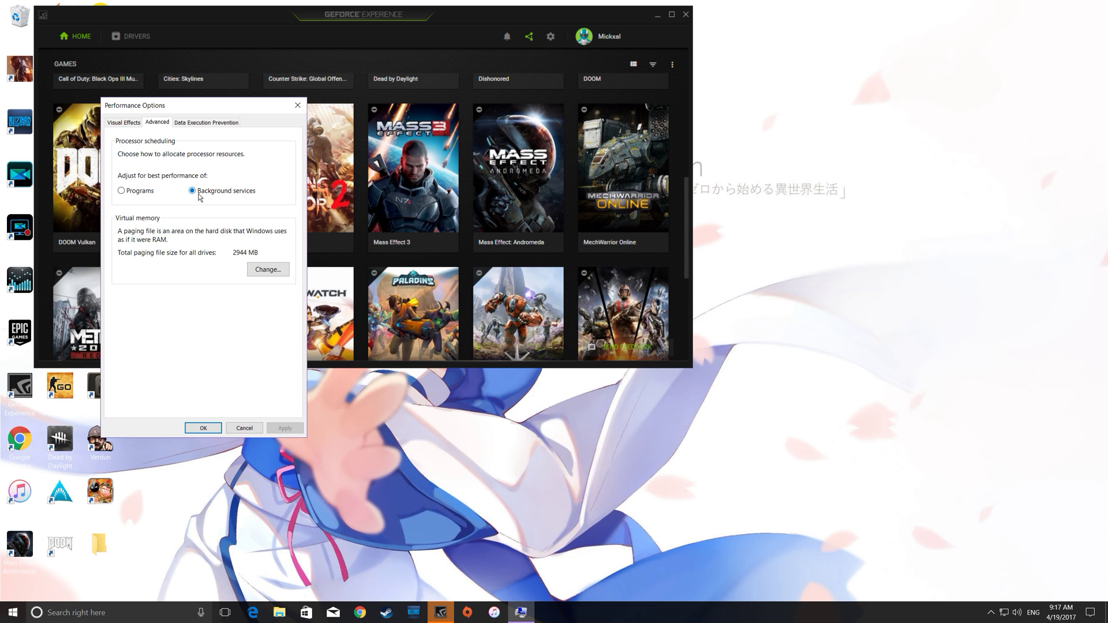
left_click(199, 426)
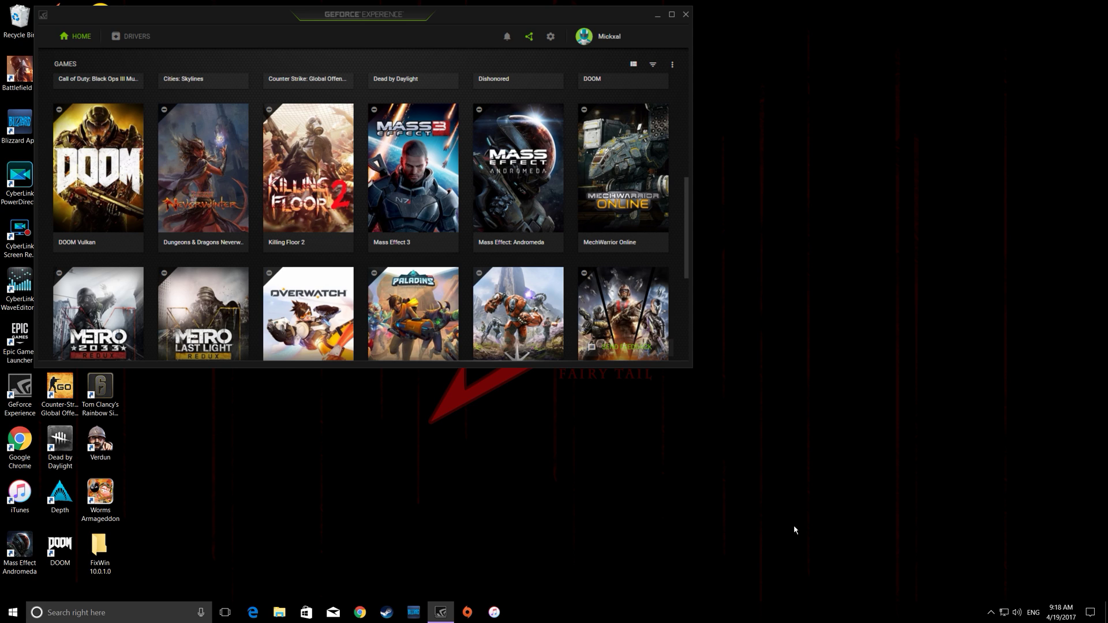
- Open Recording devices from the tray volume icon, then open Focusrite USB's Properties
right_click(1018, 617)
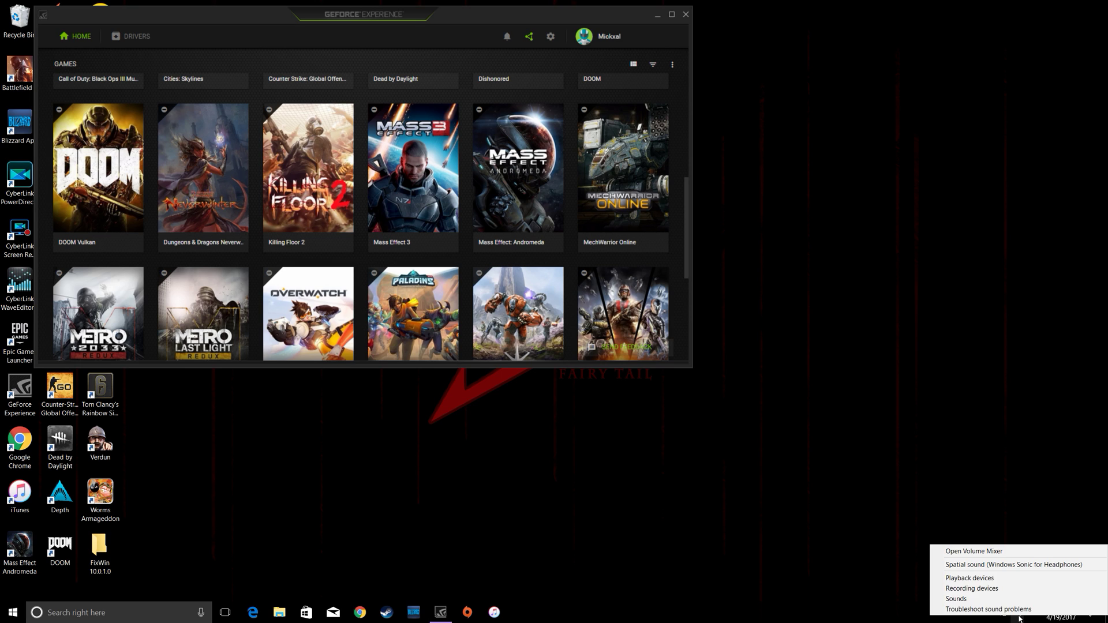
left_click(1010, 588)
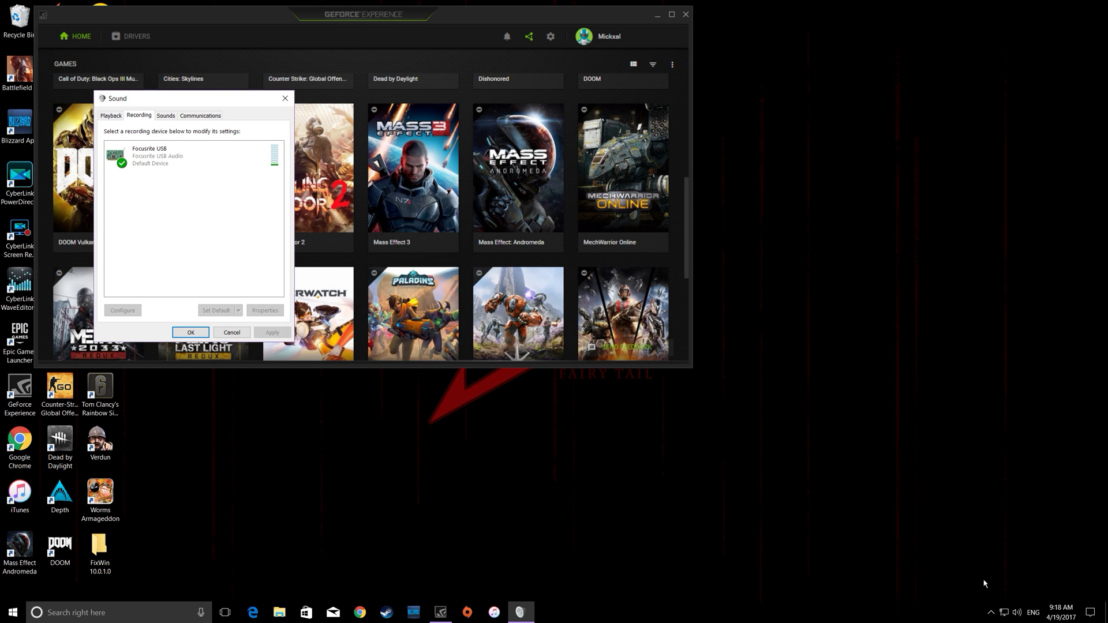
right_click(170, 151)
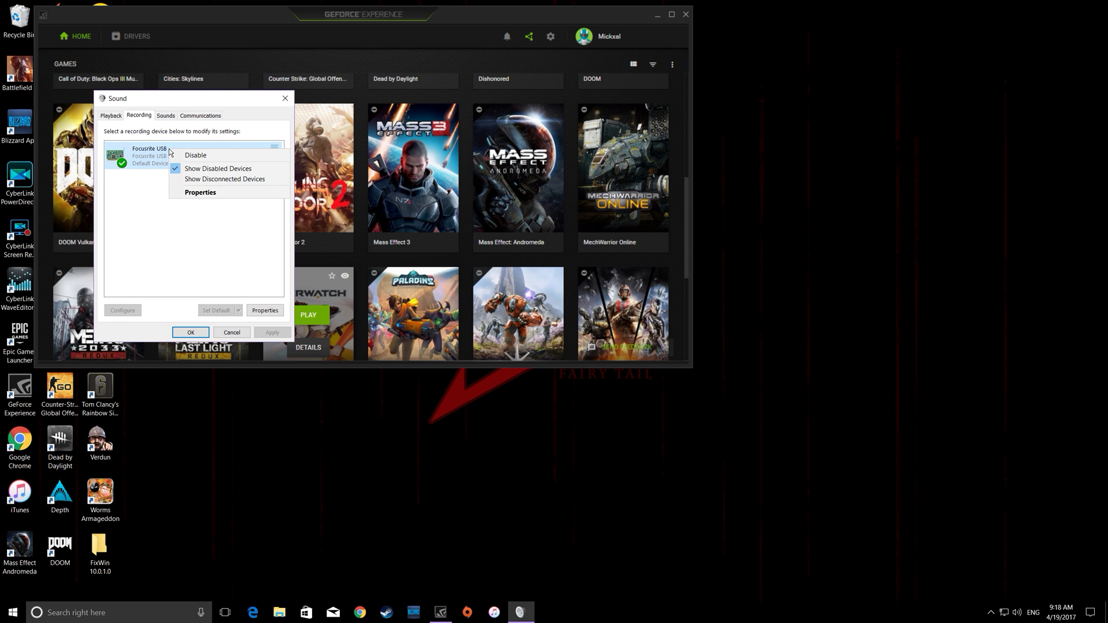
left_click(190, 193)
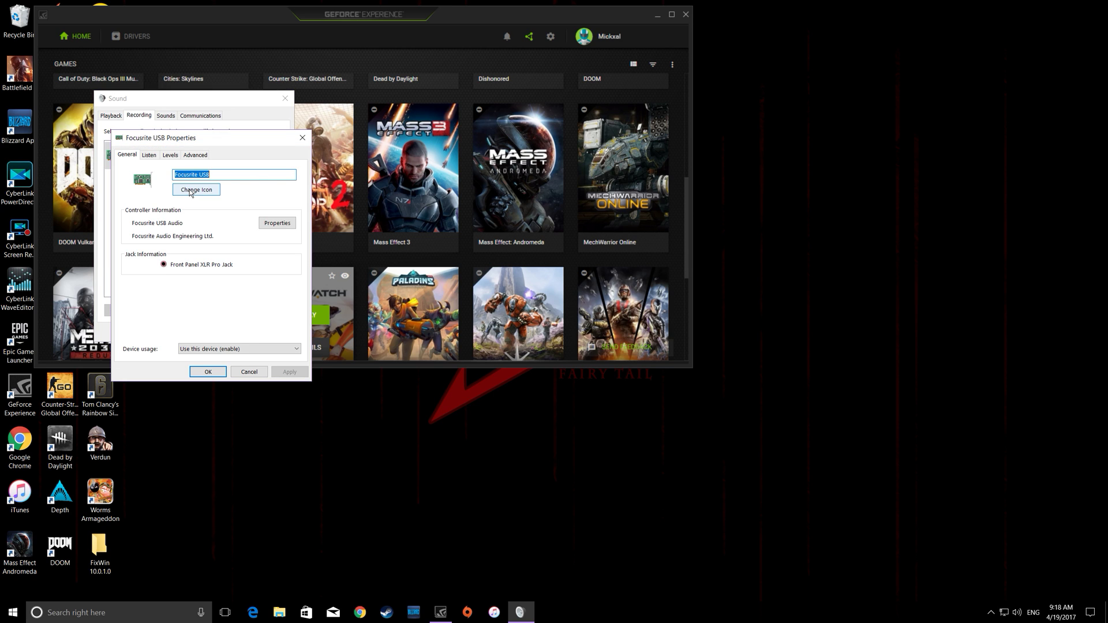
- Keep Focusrite USB's default format at 1 channel, 24 bit, 48000 Hz (Studio Quality) and confirm
left_click(195, 155)
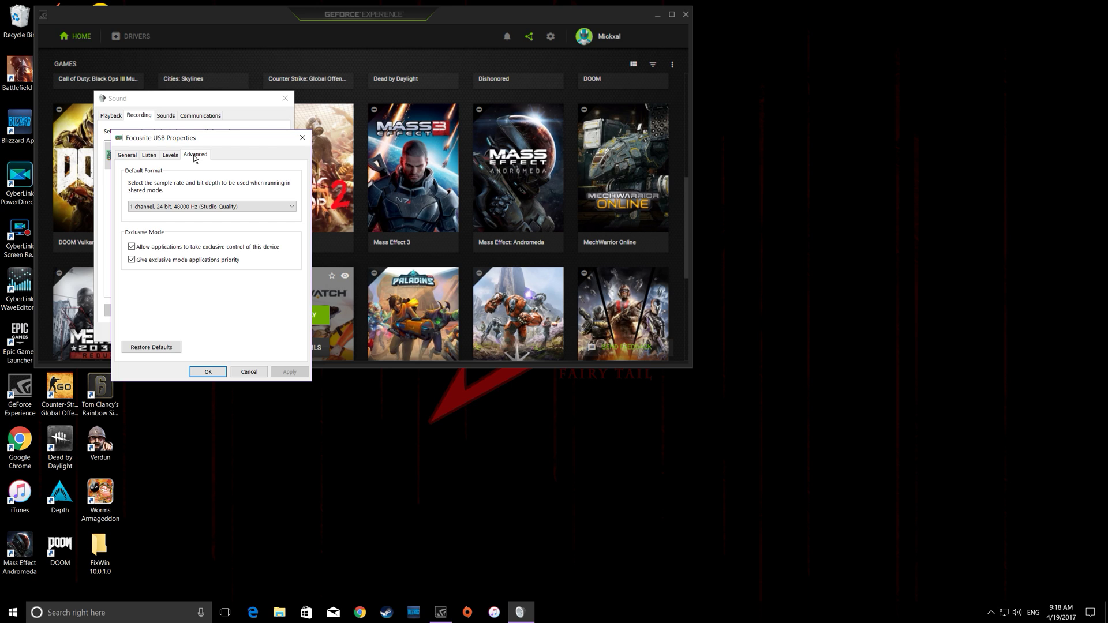
left_click(215, 206)
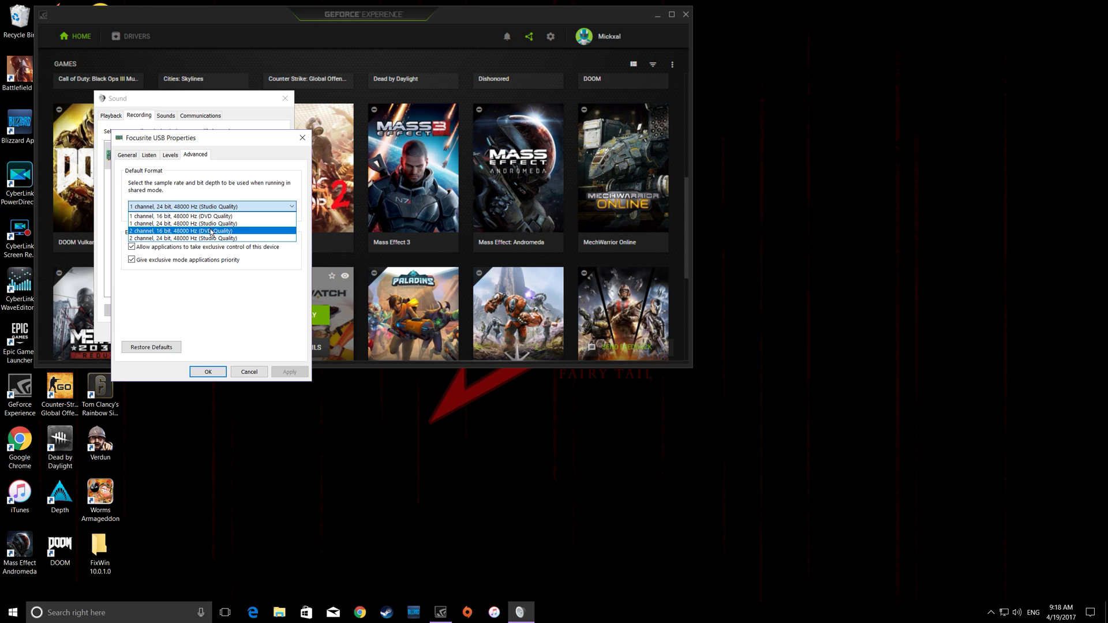
left_click(203, 296)
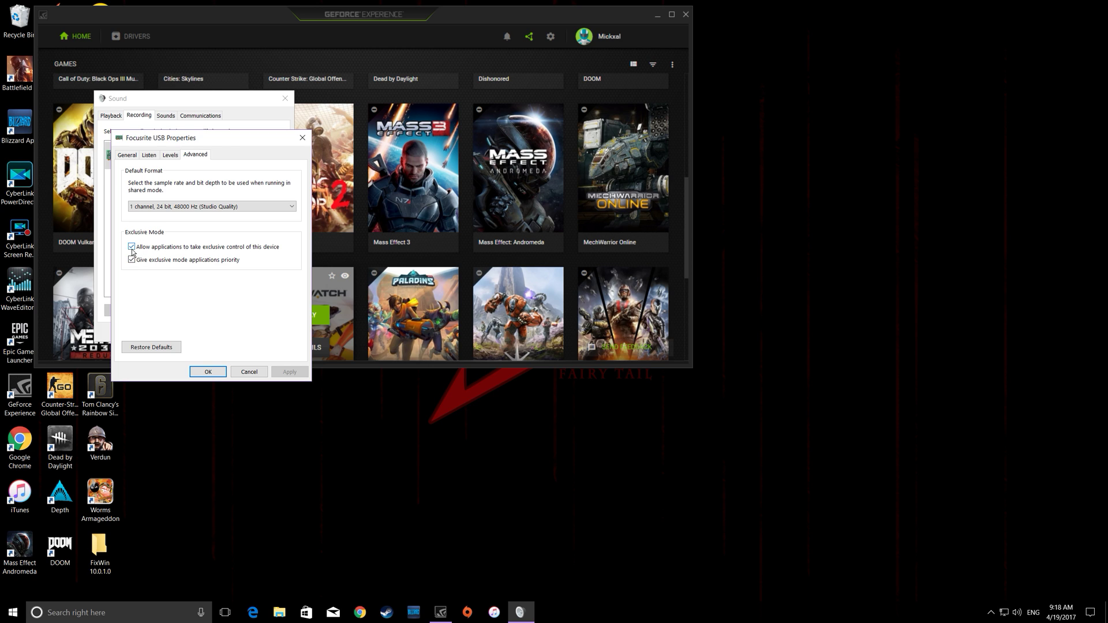
left_click(207, 374)
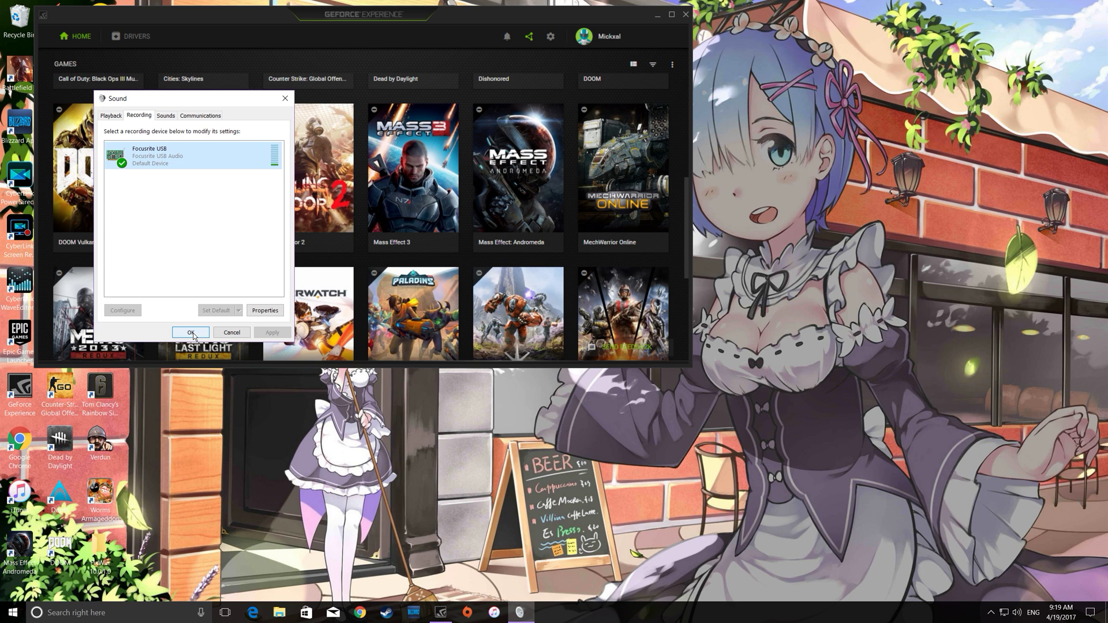
- Close Sound, reopen GeForce Experience from the NVIDIA tray icon, and drag it toward screen centre
left_click(193, 333)
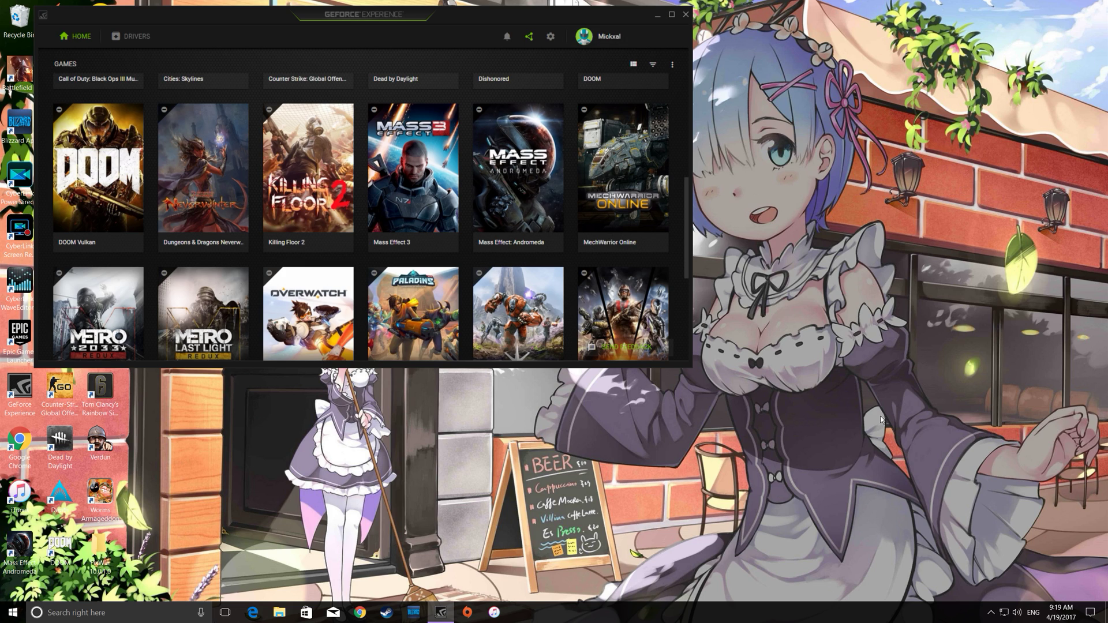
left_click(988, 616)
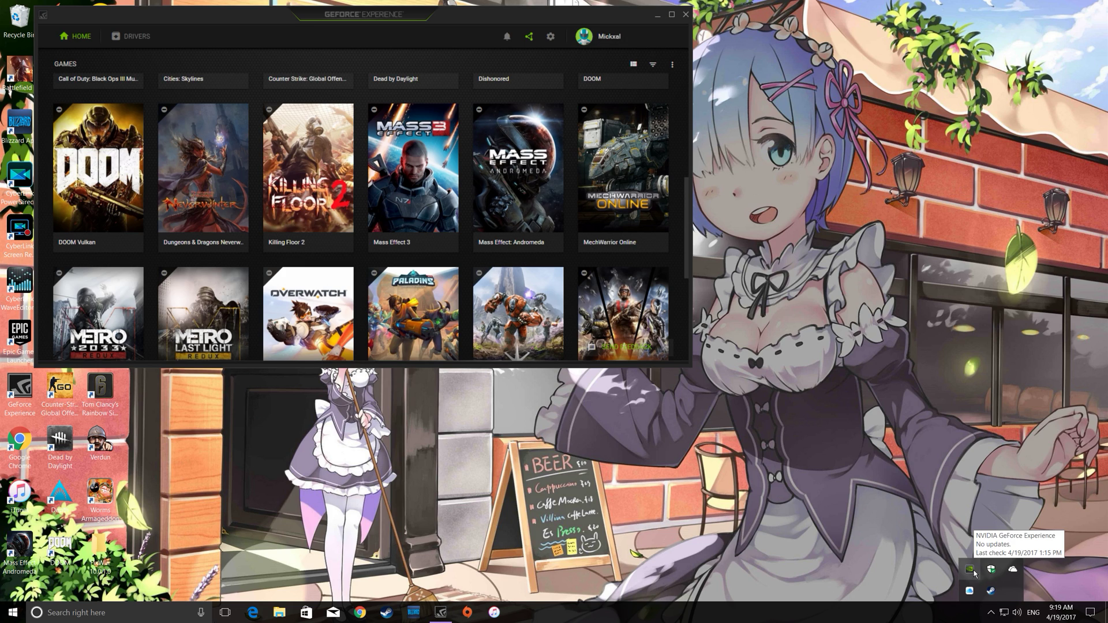
right_click(974, 571)
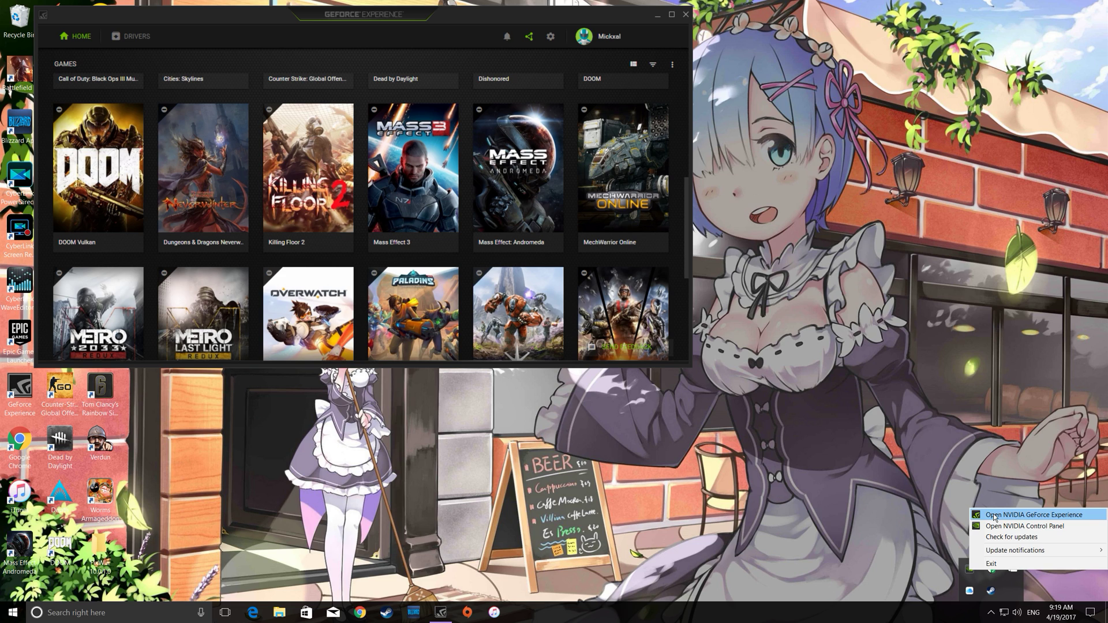
left_click(470, 23)
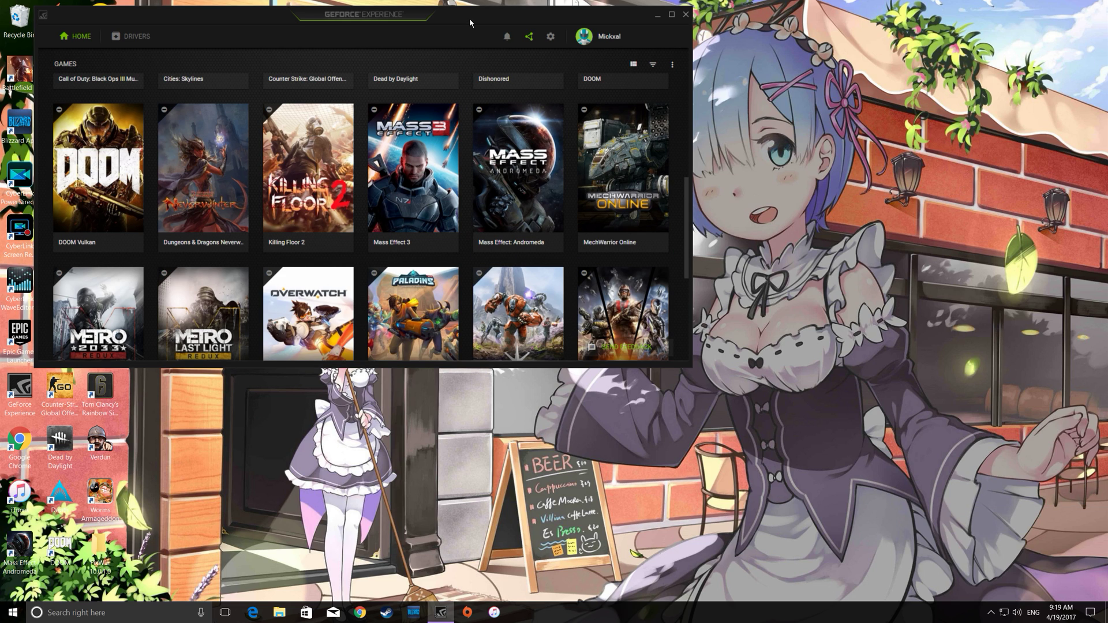
left_click(990, 612)
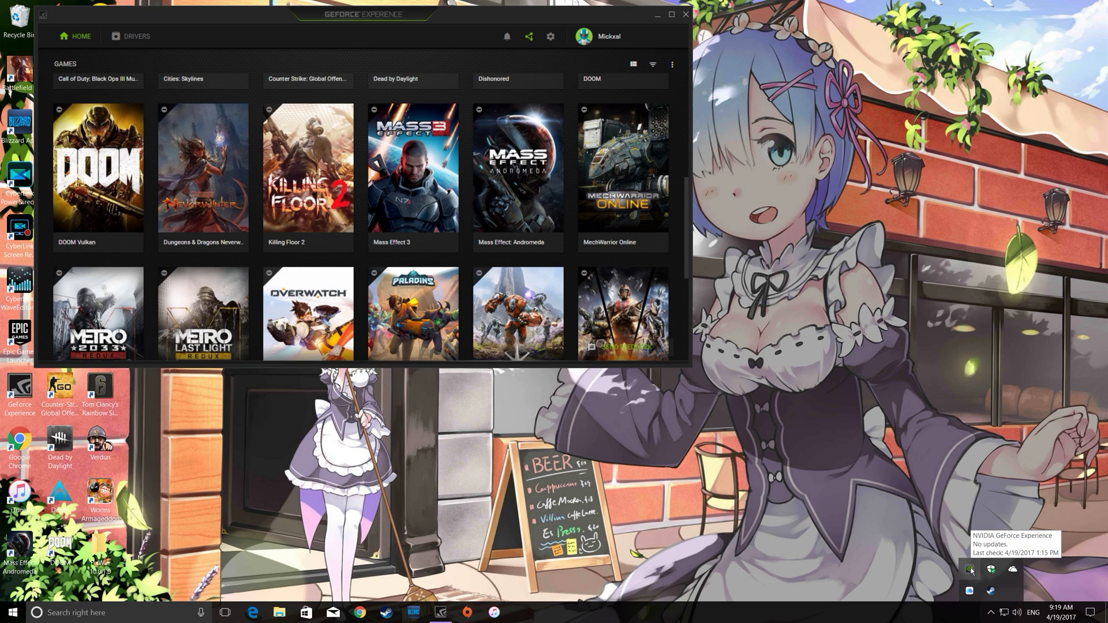
mouse_move(517, 173)
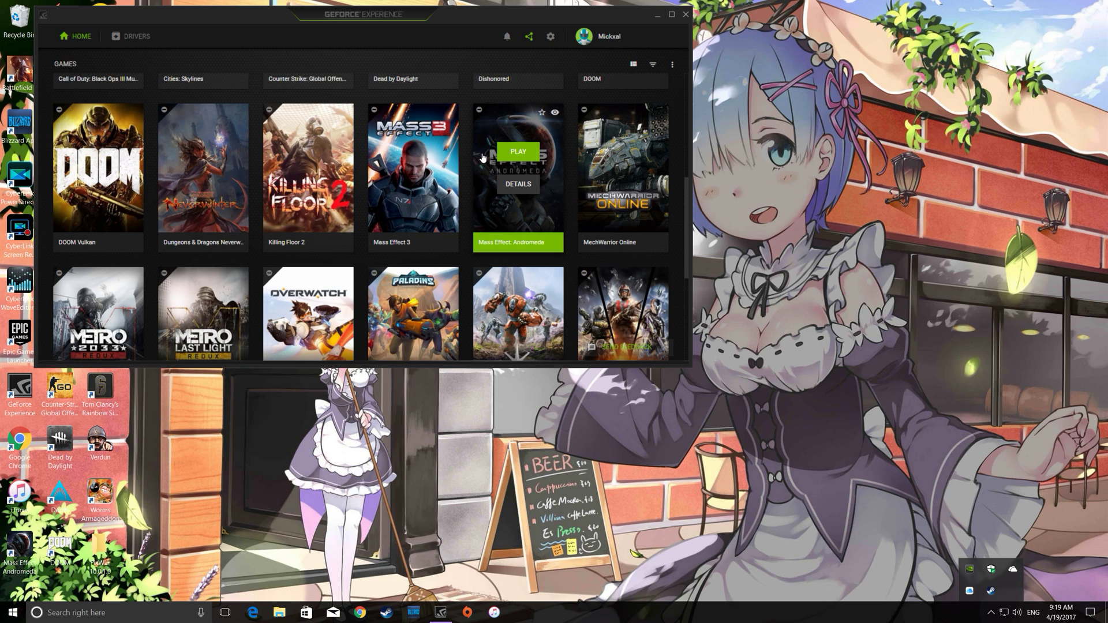
left_click_drag(461, 21, 558, 83)
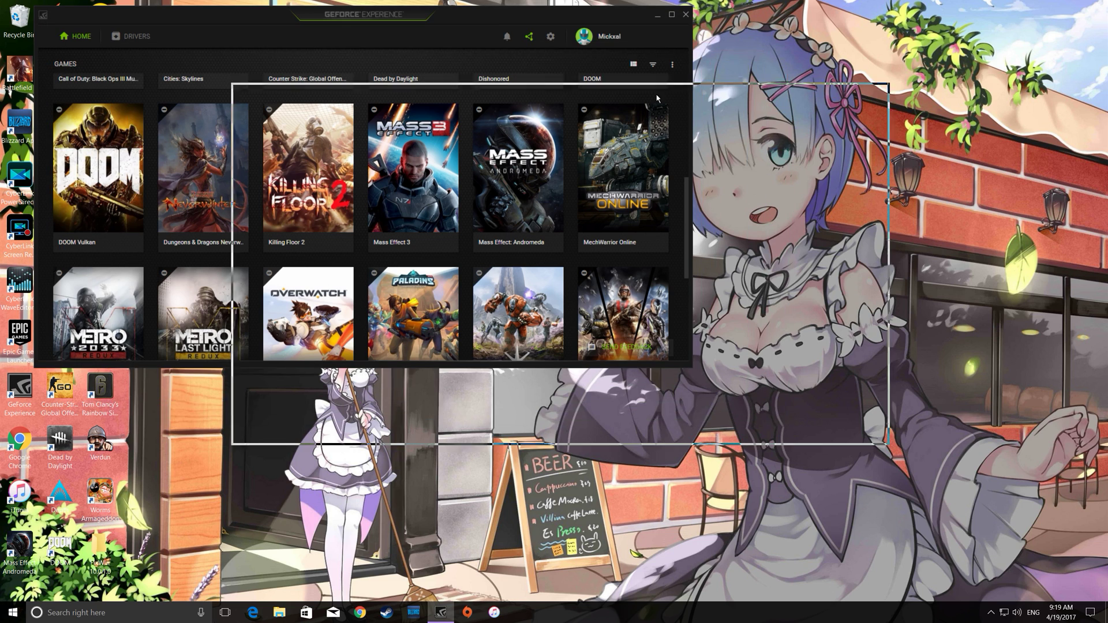